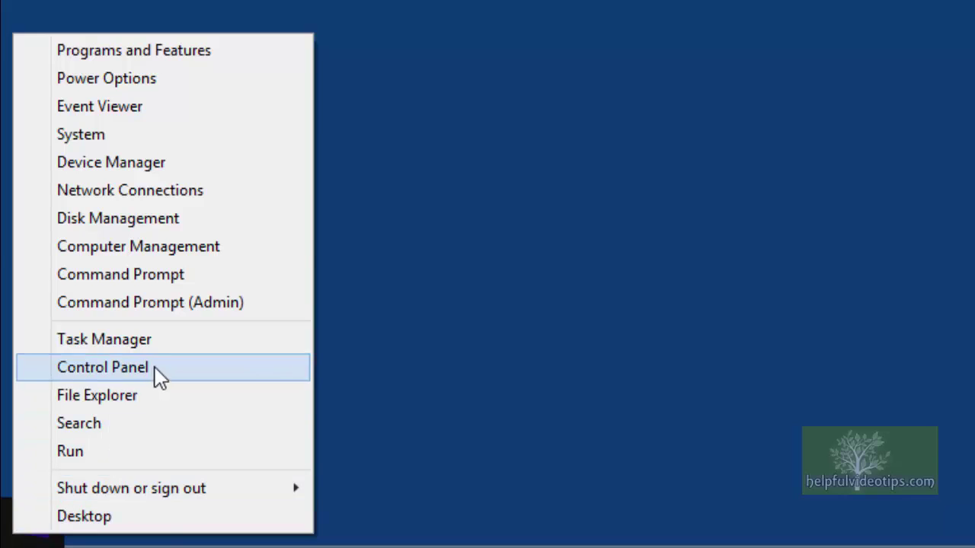
- Open Control Panel, then search the Start screen for 'windows d' to find Windows Defender
click(155, 367)
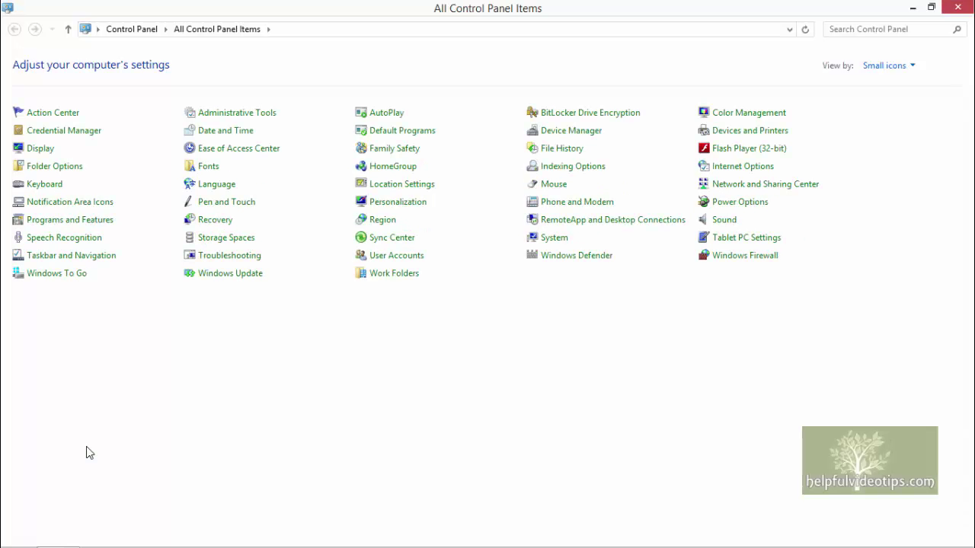
click(629, 259)
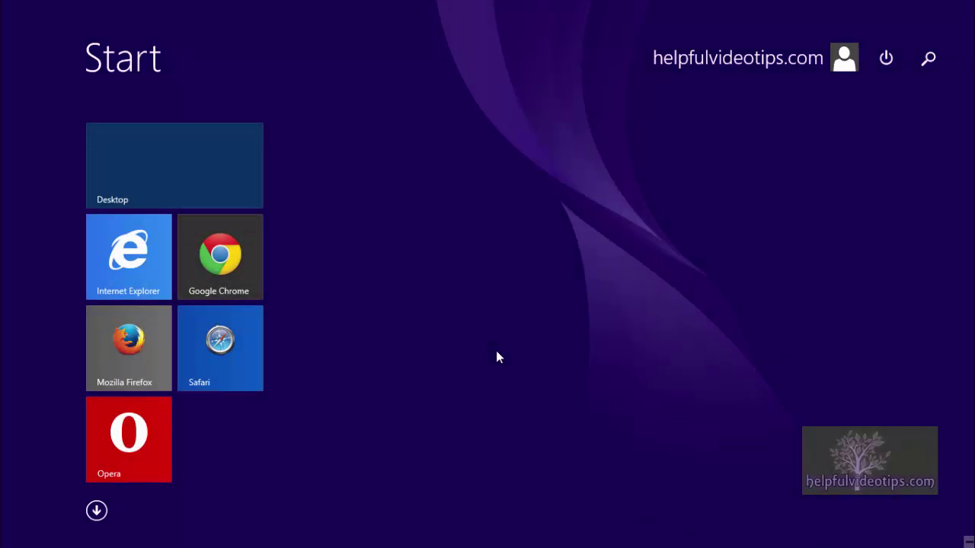
text(wind)
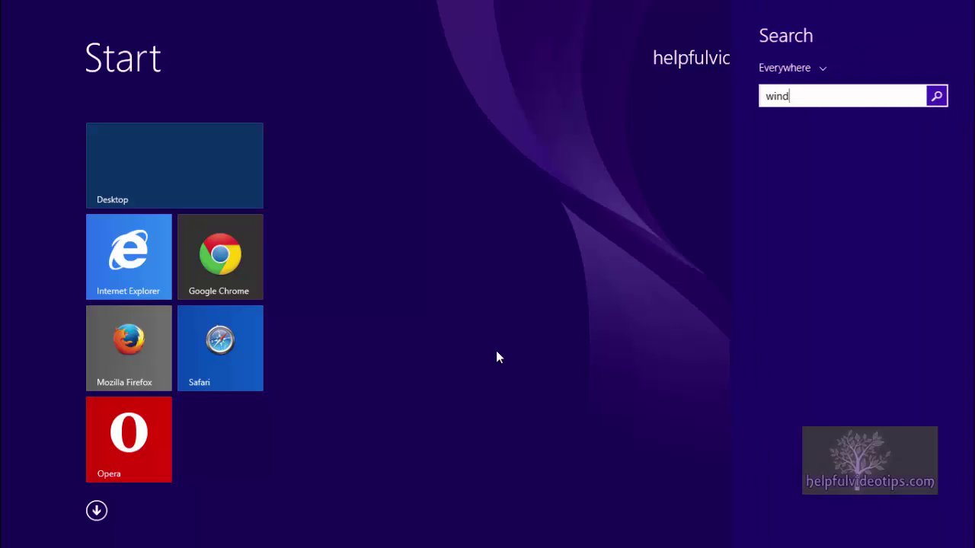
text(ows defender)
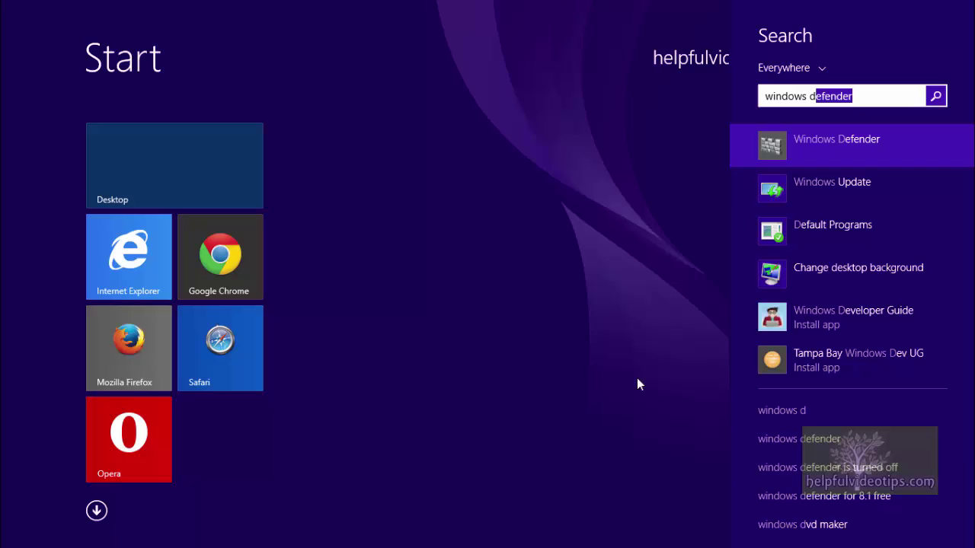
- Turn off Windows Defender by unchecking 'Turn on this app' in Administrator settings and saving
click(829, 138)
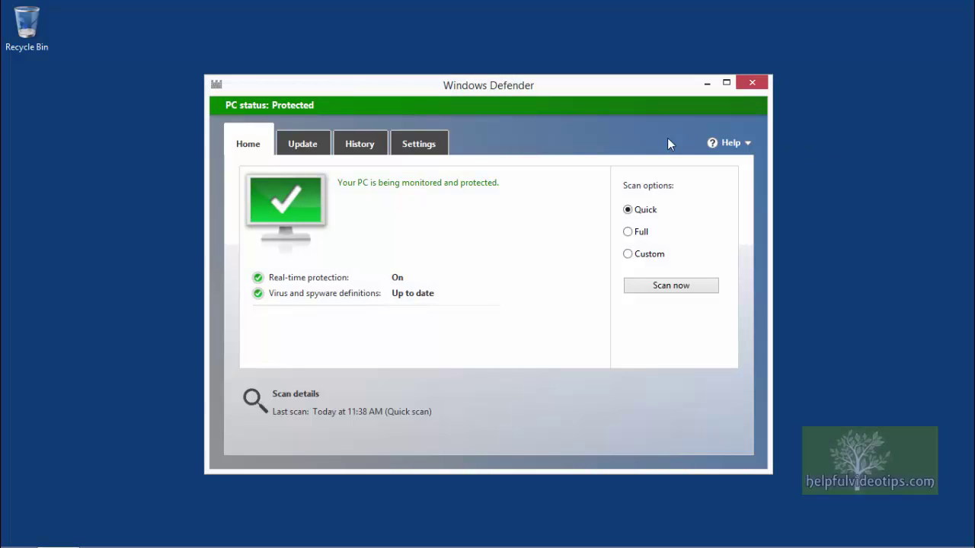
click(427, 148)
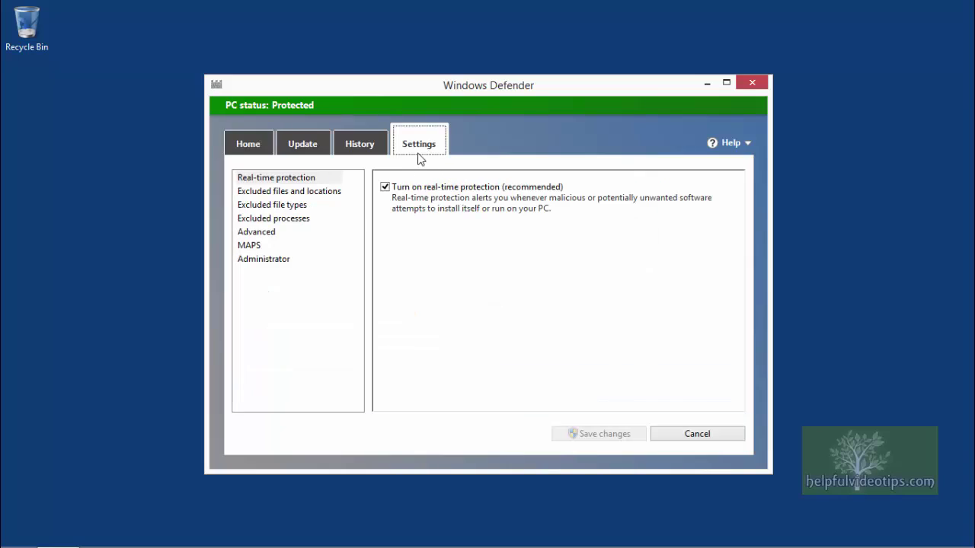
click(264, 260)
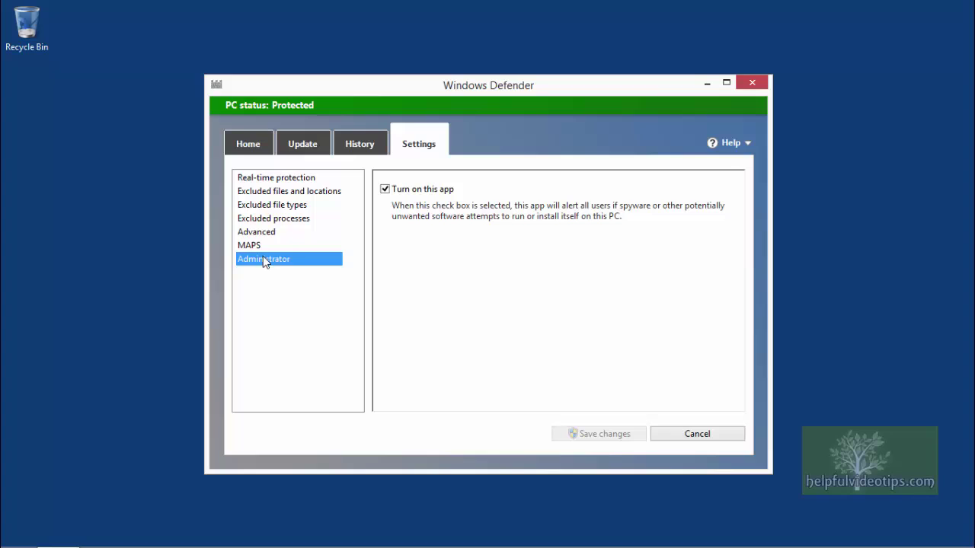
click(384, 189)
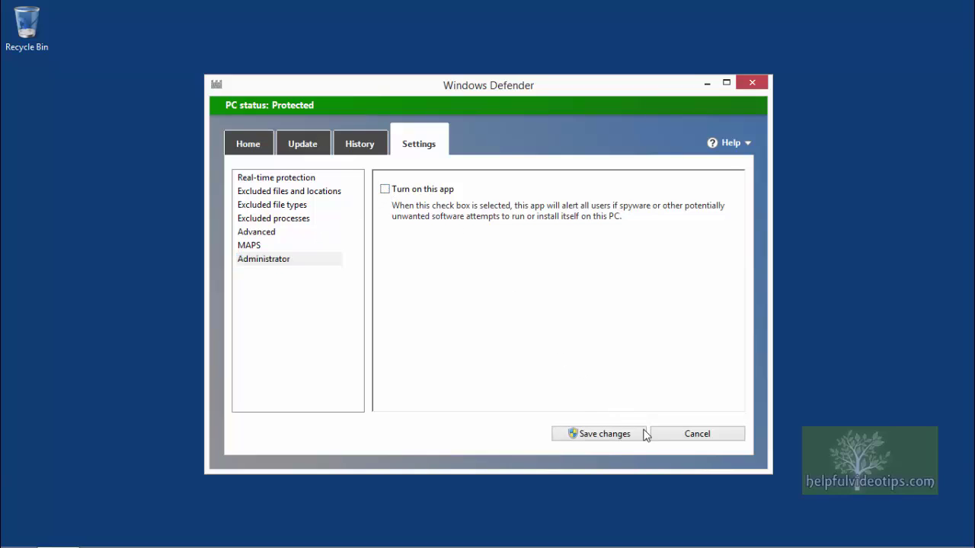
click(636, 434)
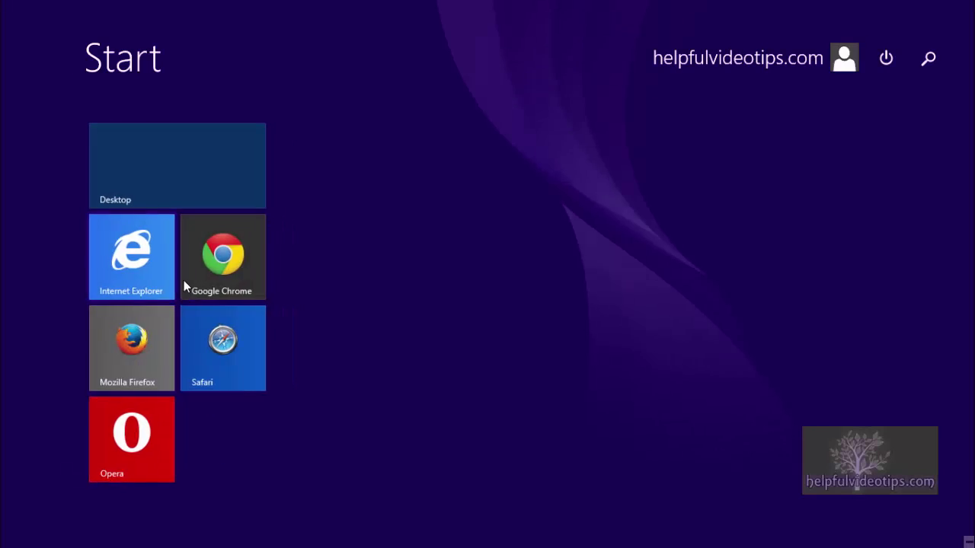
- Launch Google Chrome and load avira.com
click(218, 266)
click(523, 30)
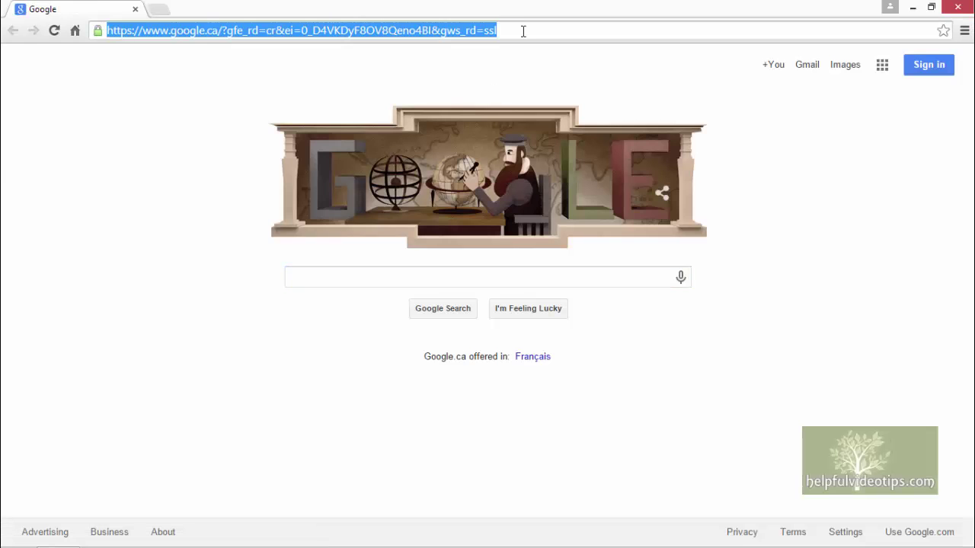
text(avira.com)
key(Return)
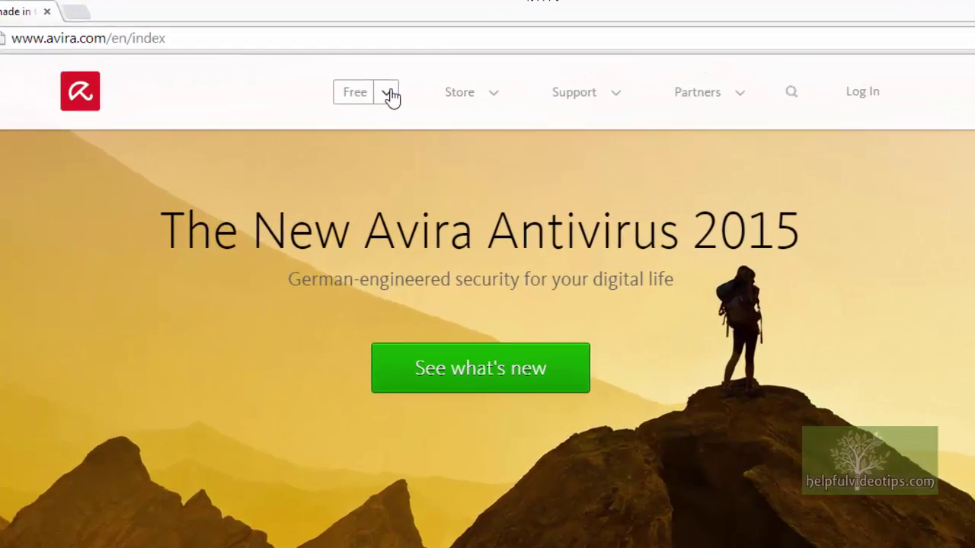
- Go through Free > Antivirus > PC to the Avira Free Antivirus 2015 download page
click(389, 94)
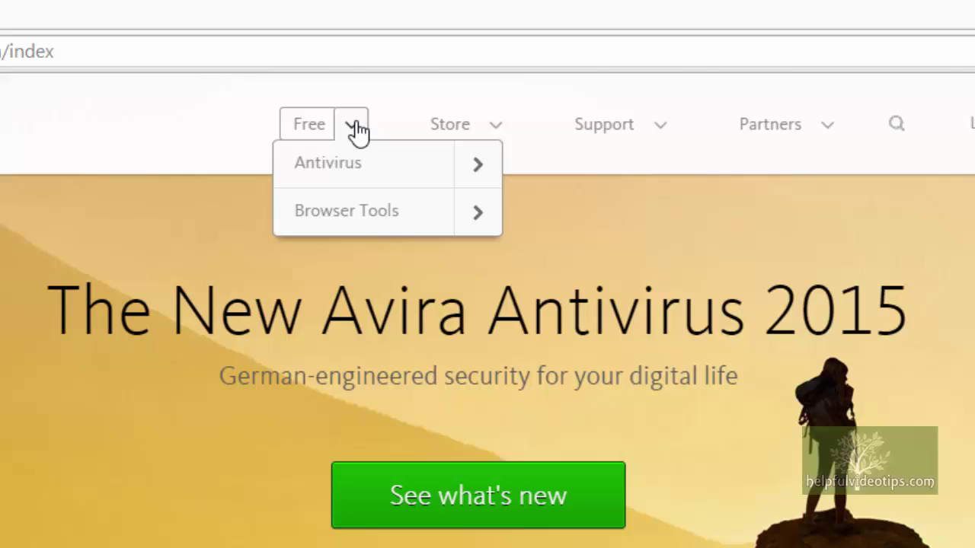
click(479, 167)
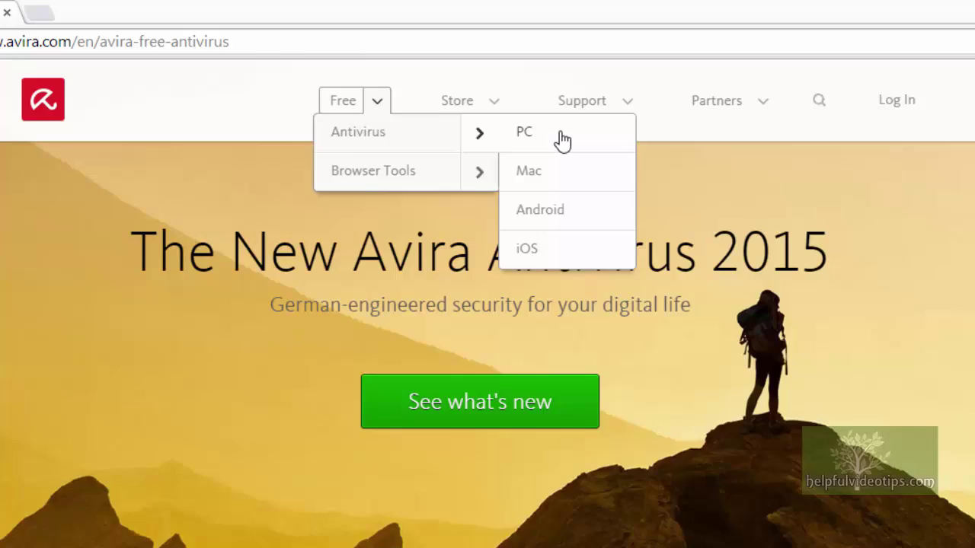
click(579, 171)
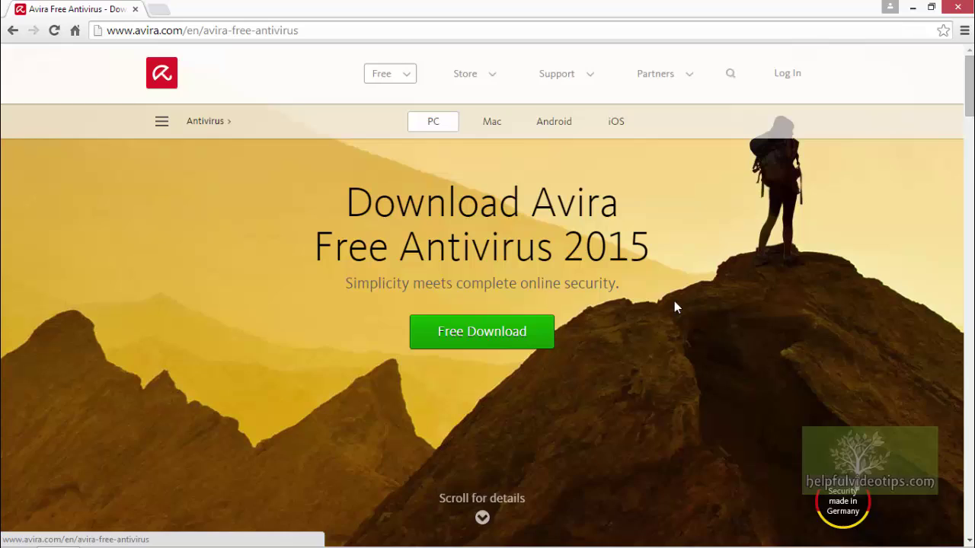
scroll(674, 303, down, 3)
scroll(674, 302, down, 5)
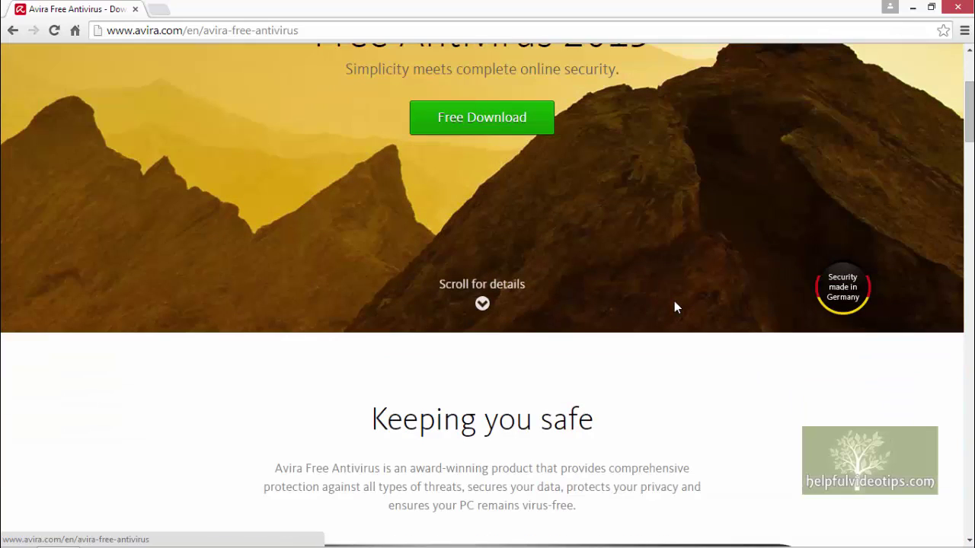
scroll(674, 301, down, 5)
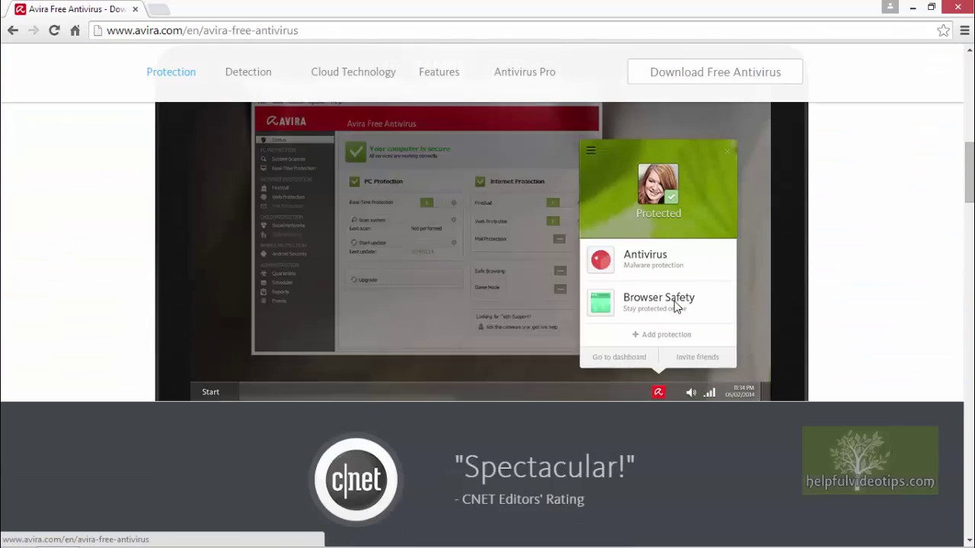
scroll(674, 301, down, 4)
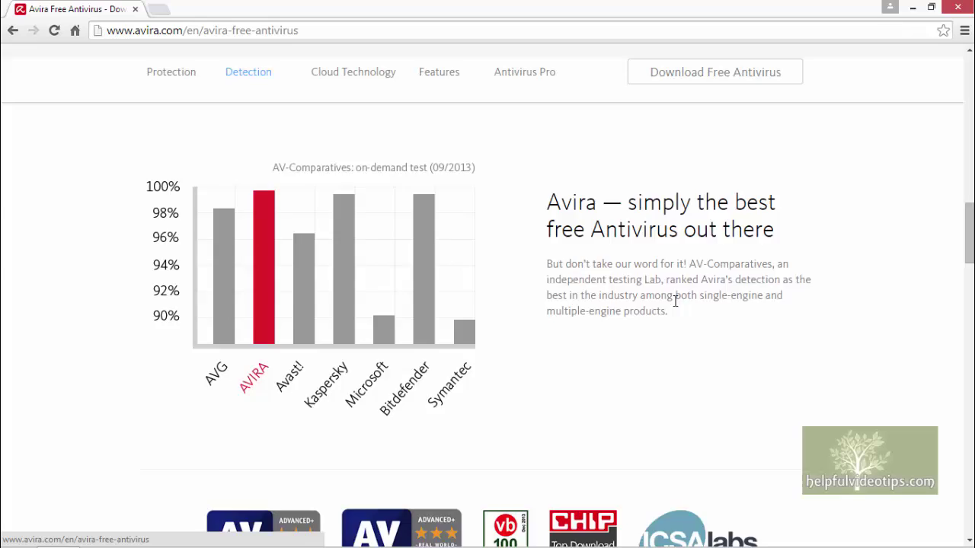
scroll(674, 301, down, 6)
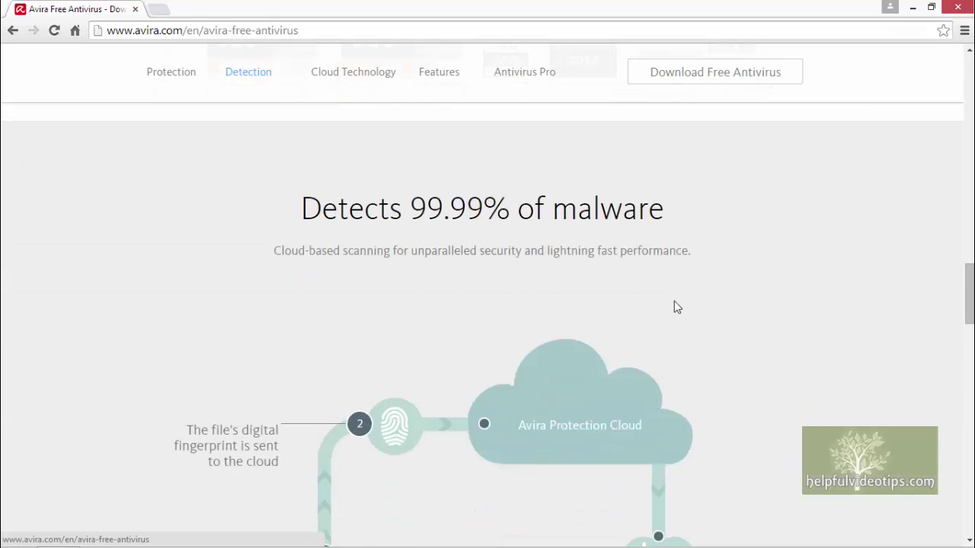
scroll(459, 252, down, 8)
scroll(459, 253, down, 2)
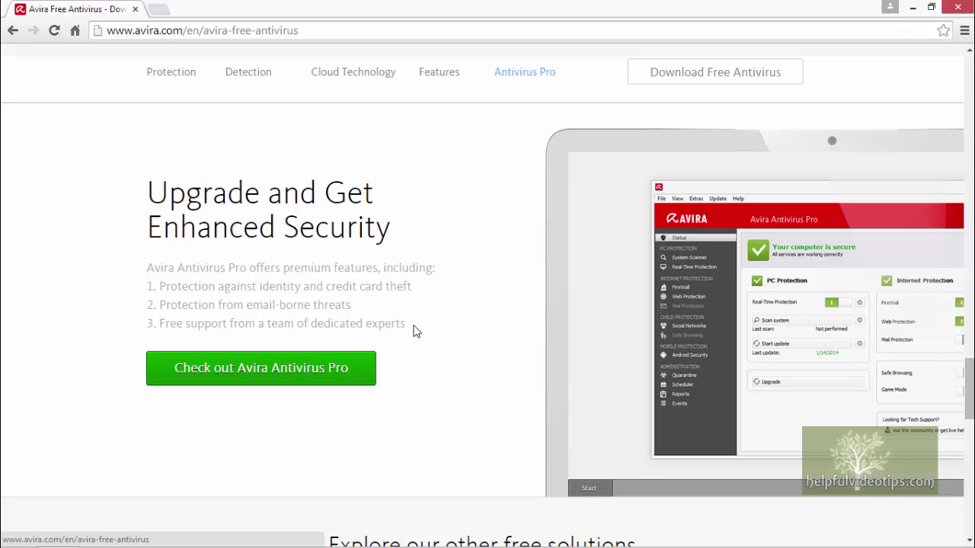
scroll(415, 331, down, 5)
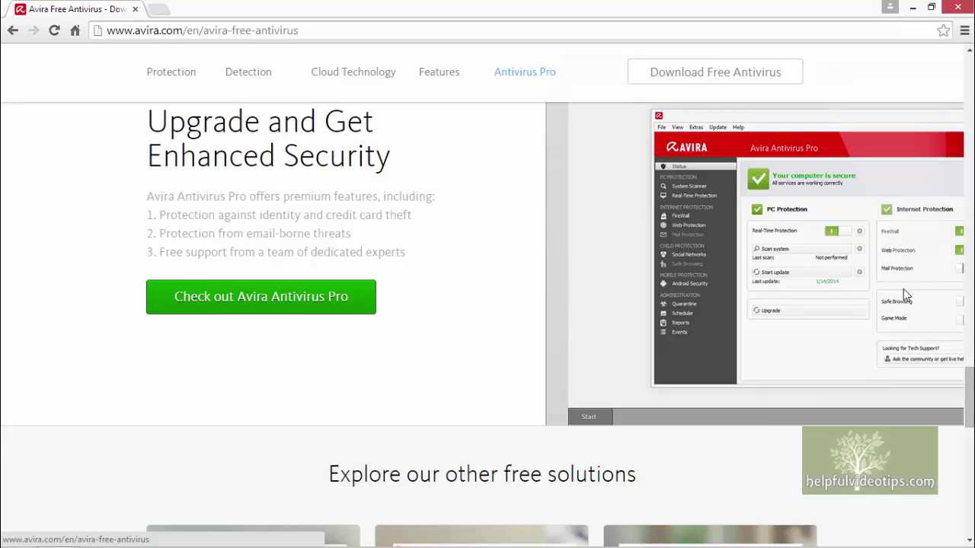
scroll(904, 288, up, 20)
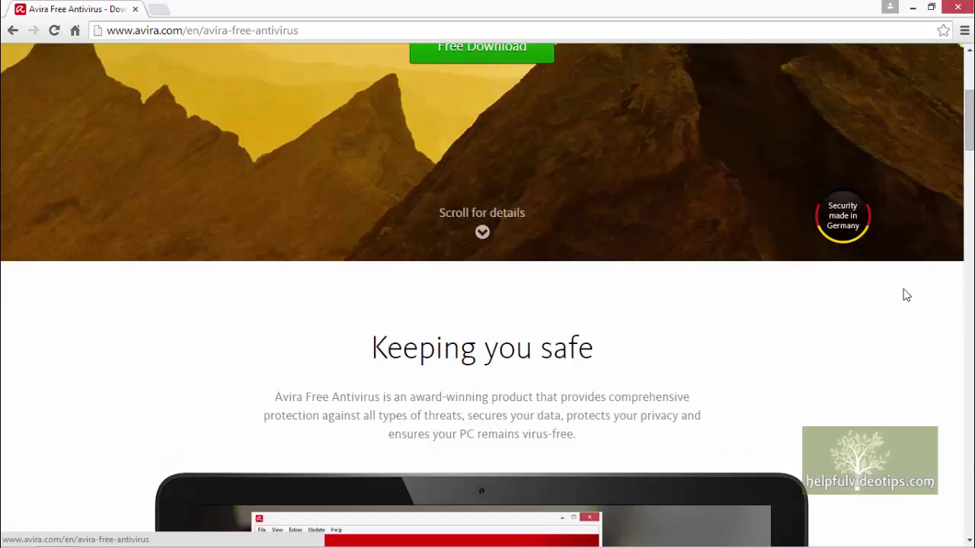
scroll(907, 296, up, 4)
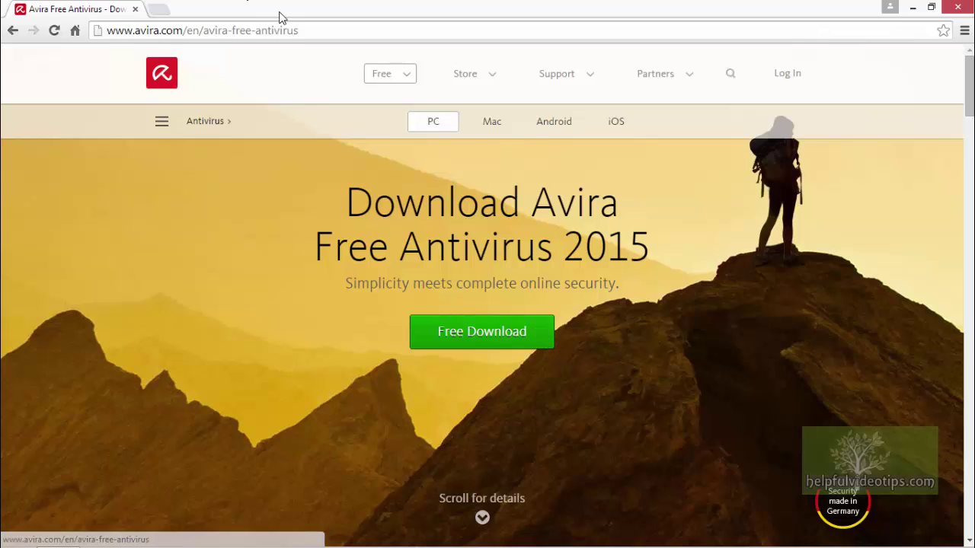
- Go to the ninite.com website in Chrome
click(317, 31)
text(ninite.com)
key(Return)
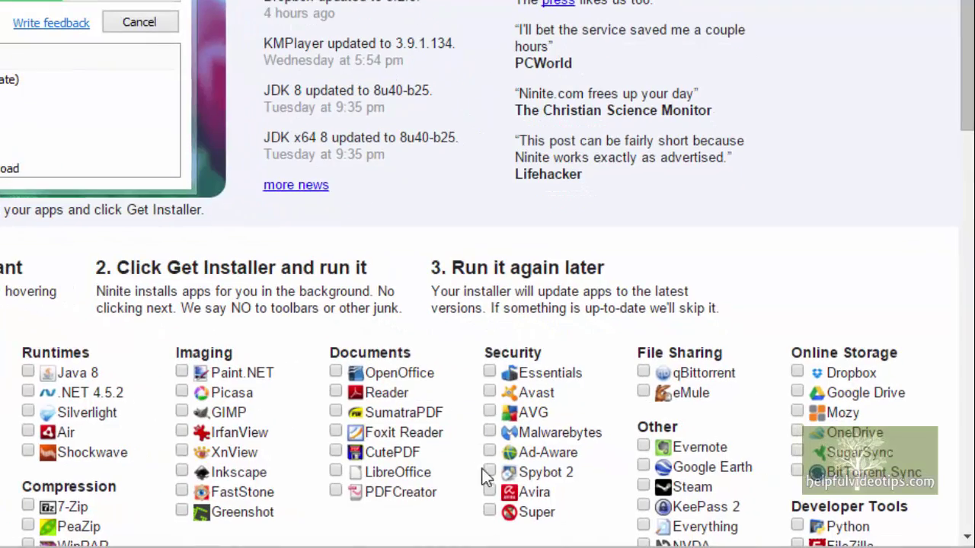
- Tick Avira under Security and download the Ninite Avira installer
click(488, 492)
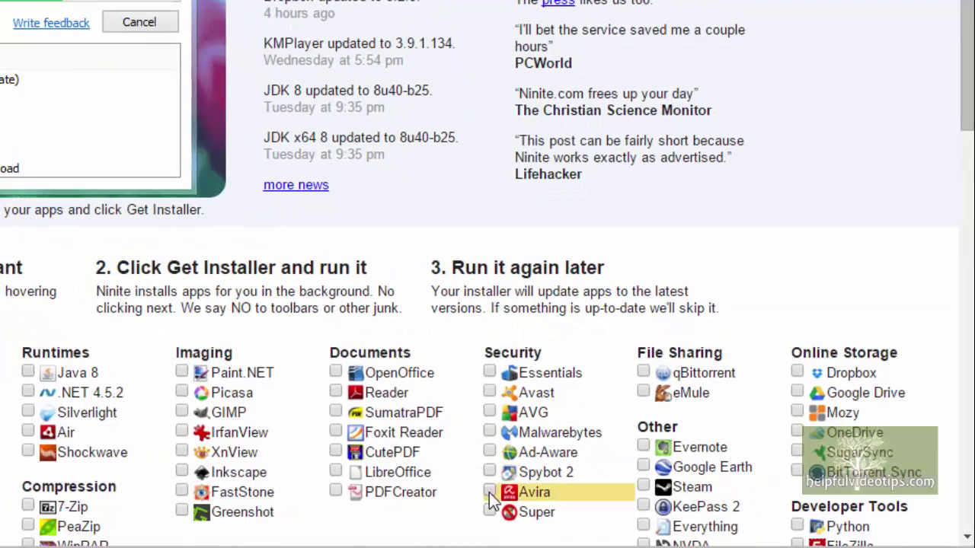
scroll(609, 516, down, 3)
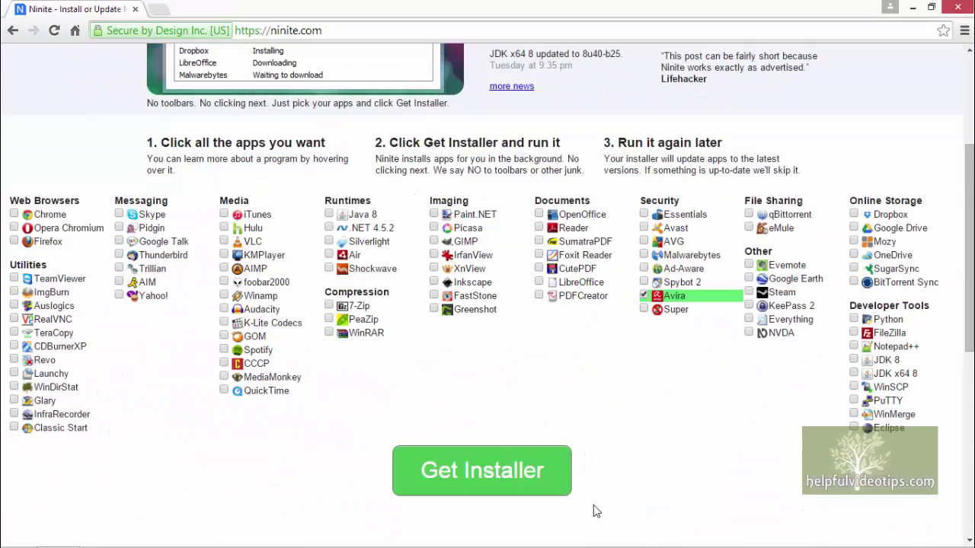
click(554, 489)
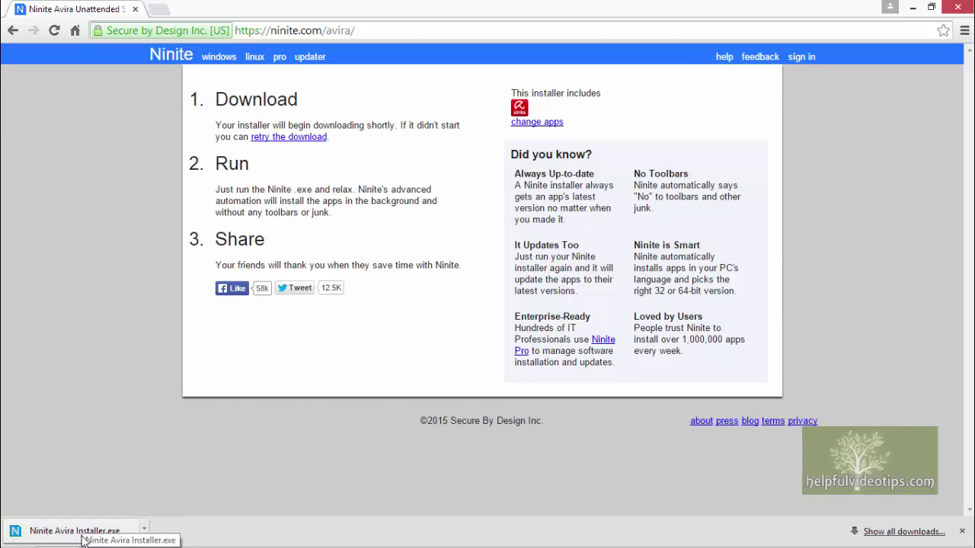
- Run Ninite Avira Installer.exe, approving the security warning and UAC, and close it when finished
click(82, 538)
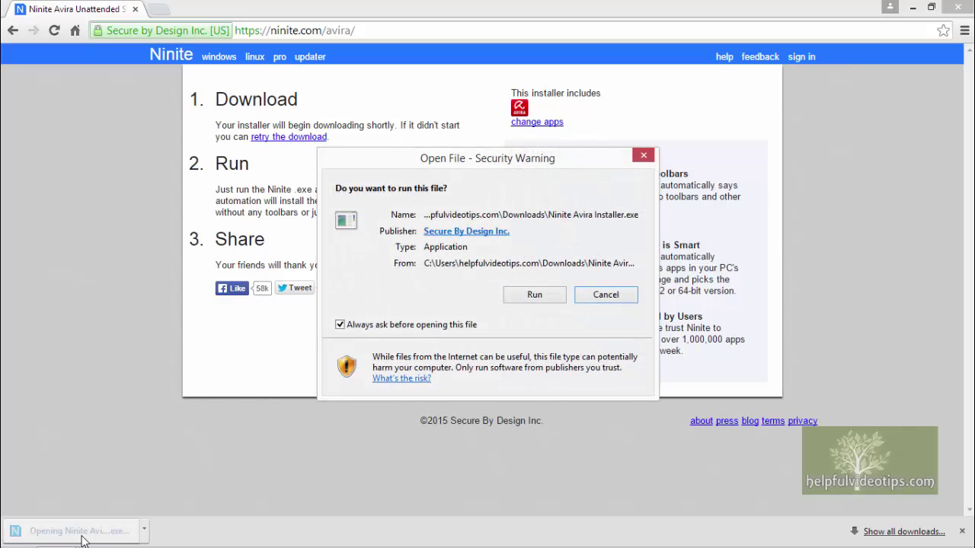
click(536, 294)
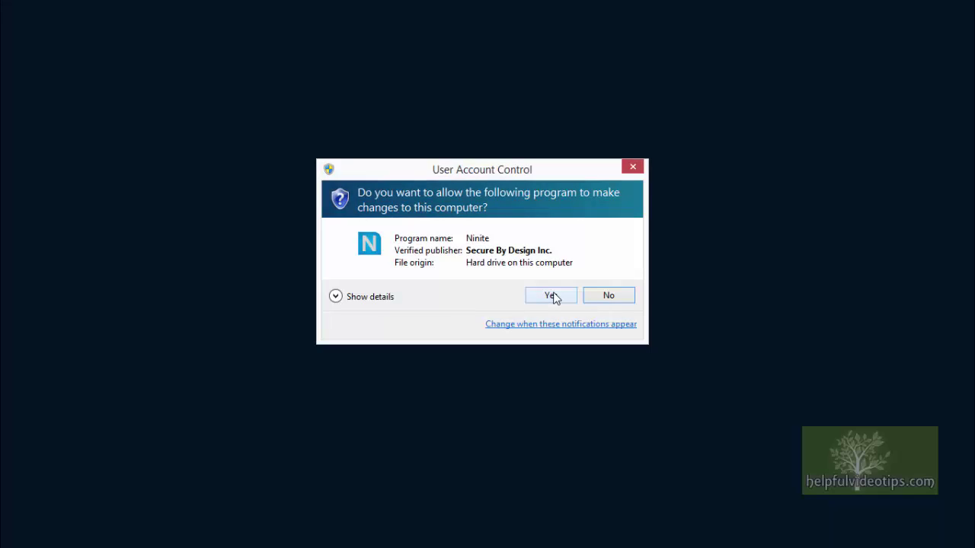
click(551, 296)
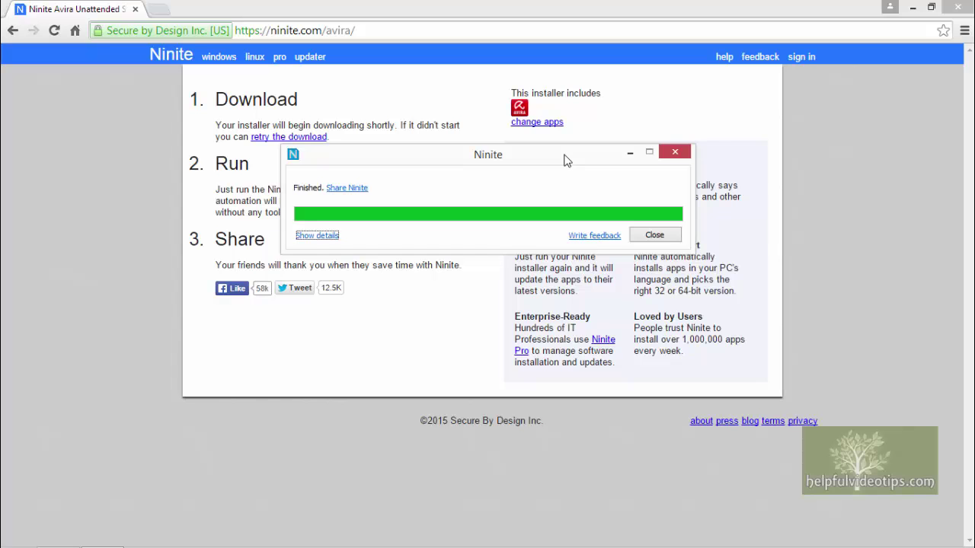
click(655, 236)
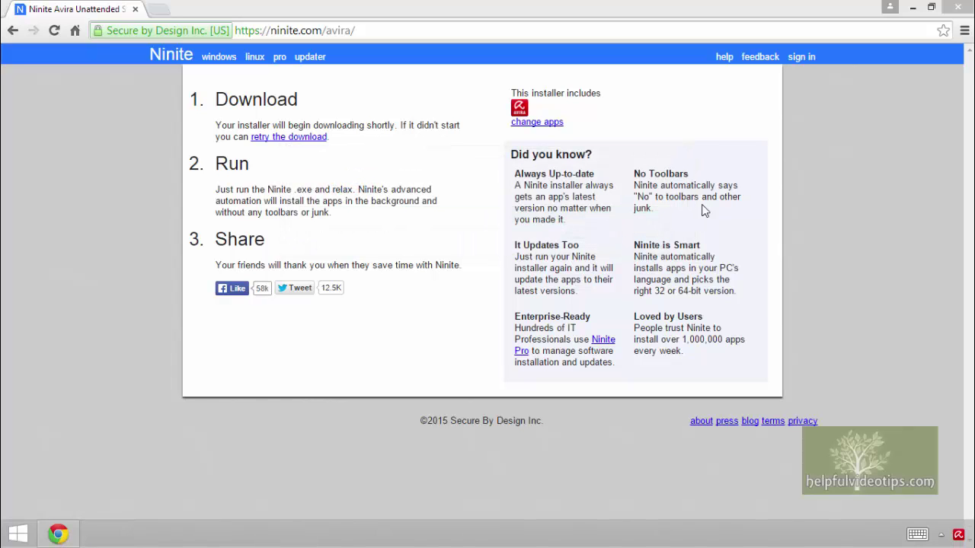
- Close Chrome and open Avira Free Antivirus from the Avira Control Center tray panel
click(957, 9)
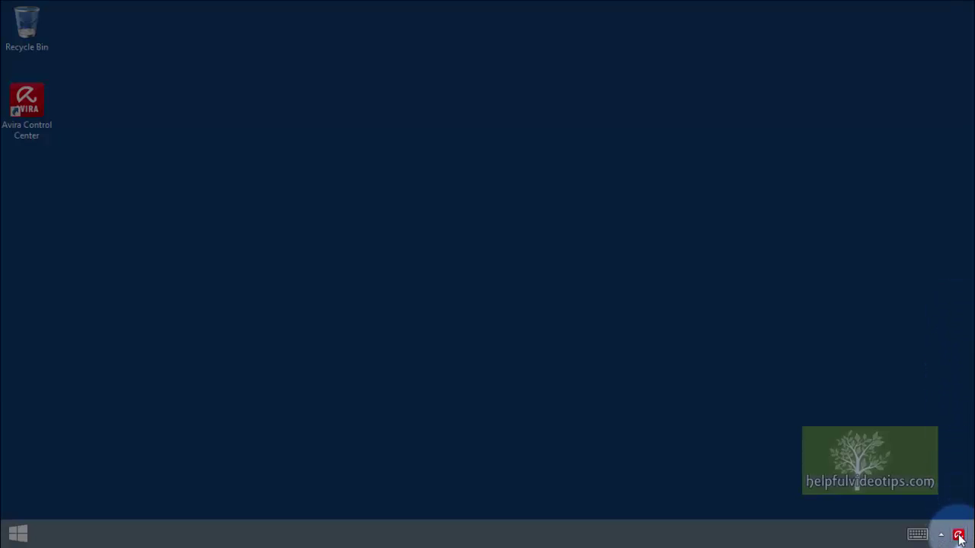
double_click(958, 536)
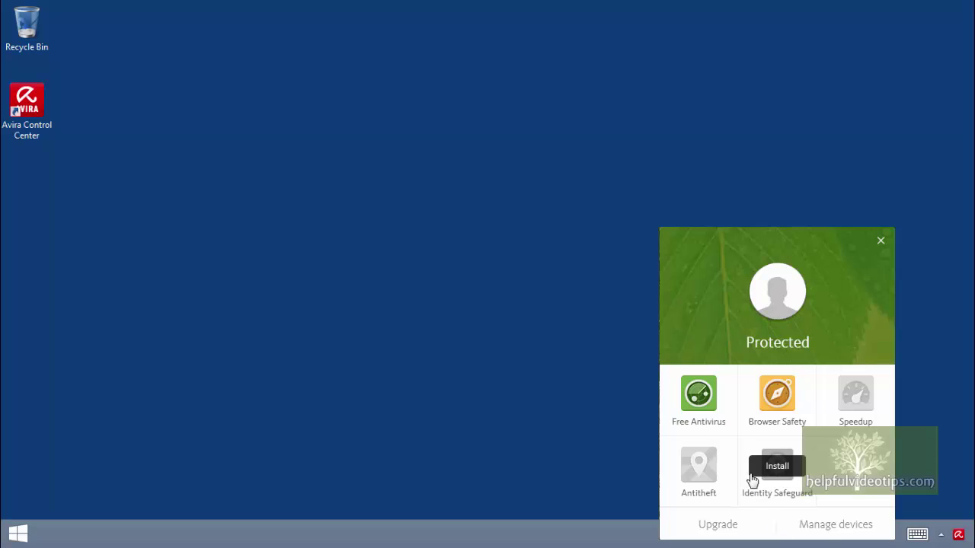
mouse_move(724, 443)
mouse_move(708, 405)
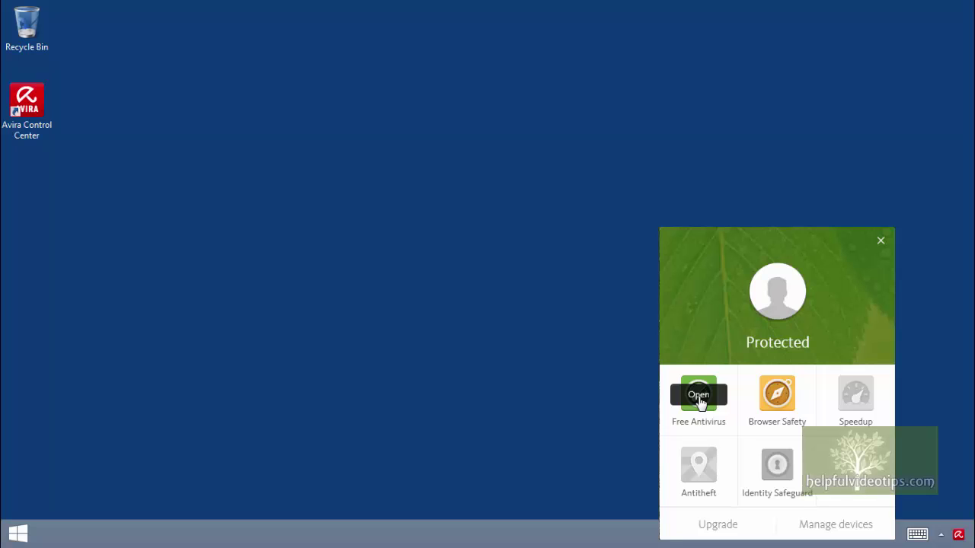
click(699, 394)
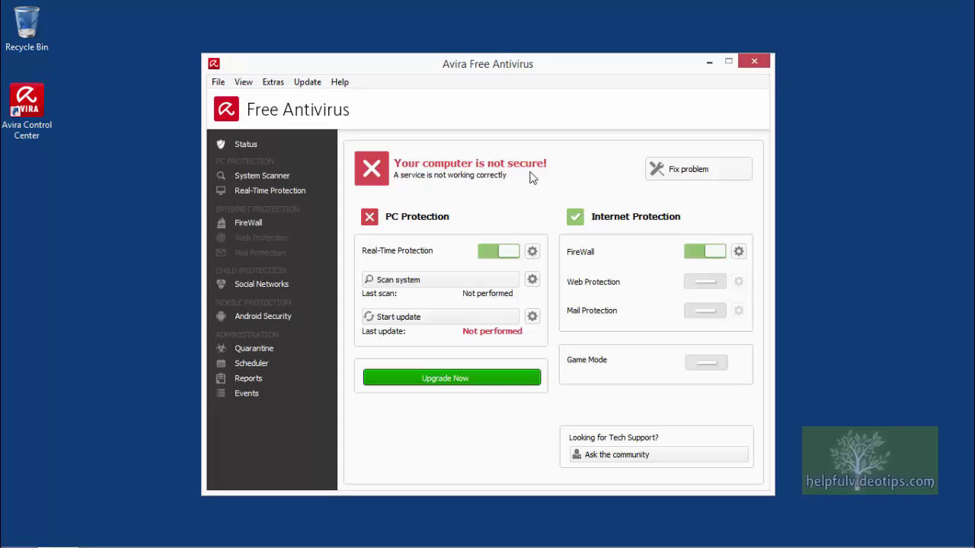
- Fix the protection problem by confirming Perform update in the Restore protection dialog
click(690, 170)
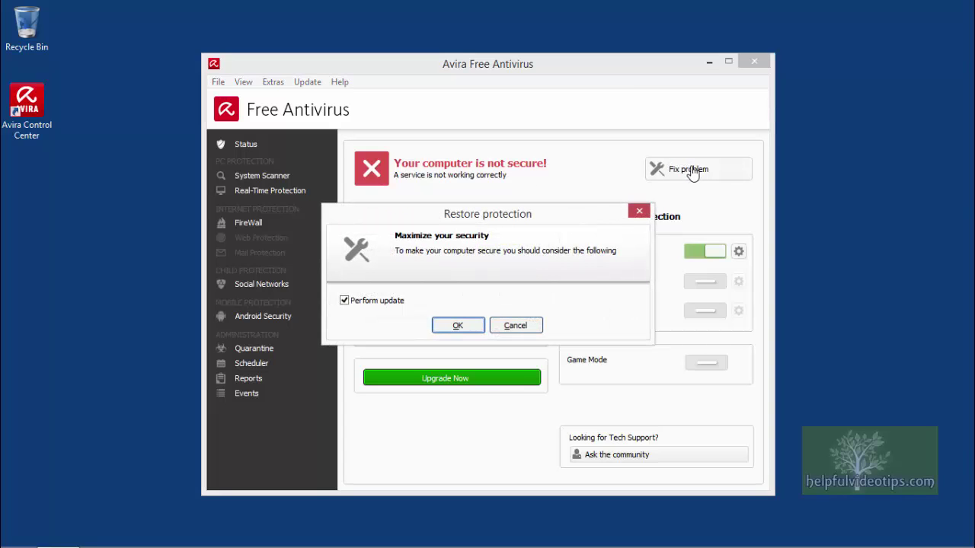
click(458, 326)
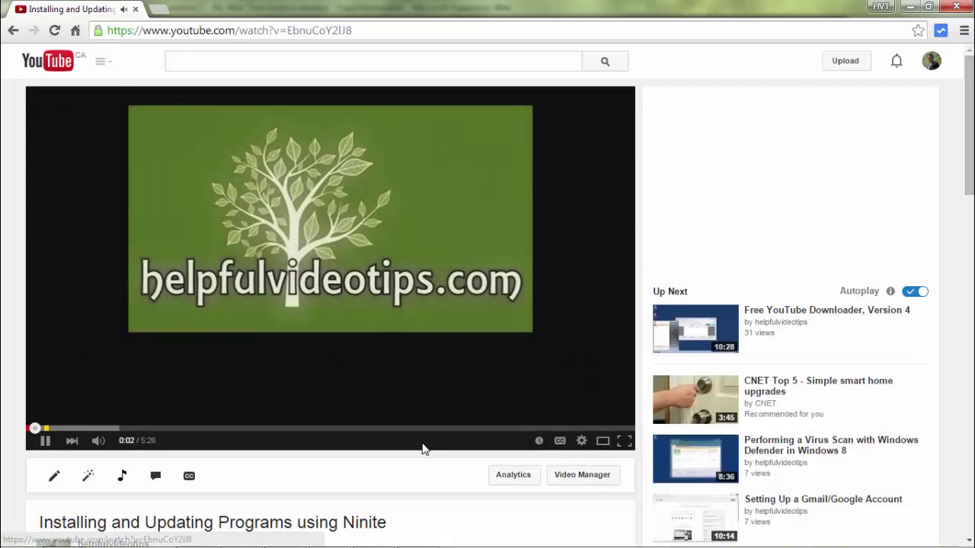
- Scroll down the Ninite video page and expand its full description with SHOW MORE
scroll(332, 472, down, 2)
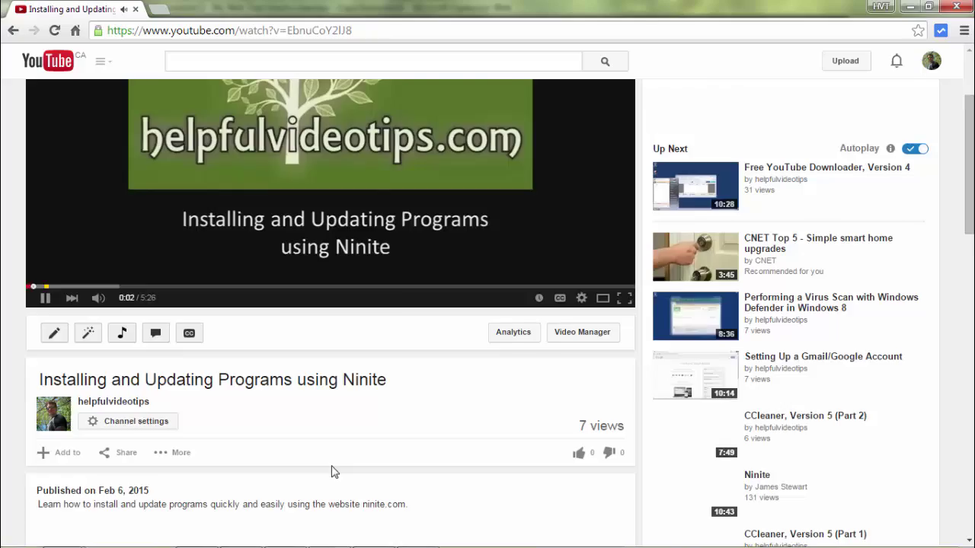
scroll(332, 473, down, 1)
click(331, 485)
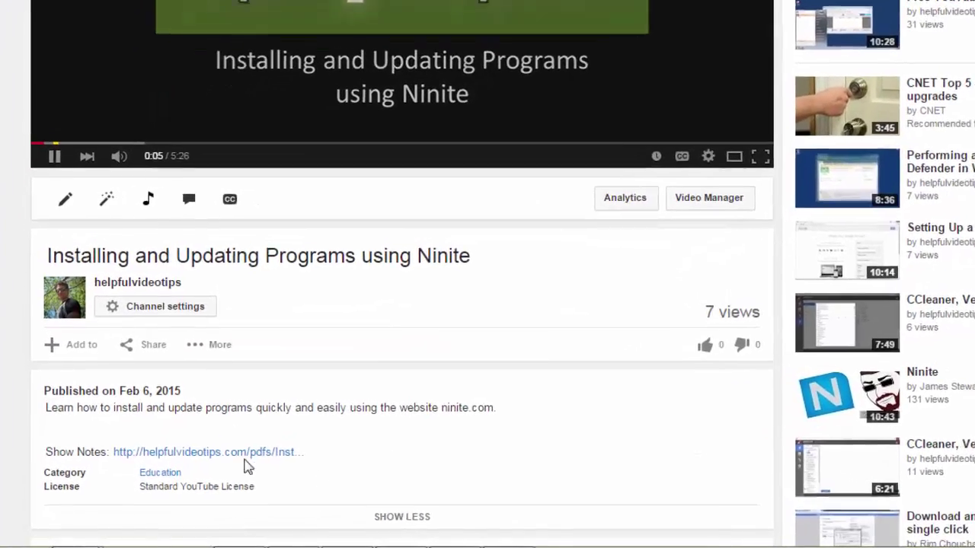